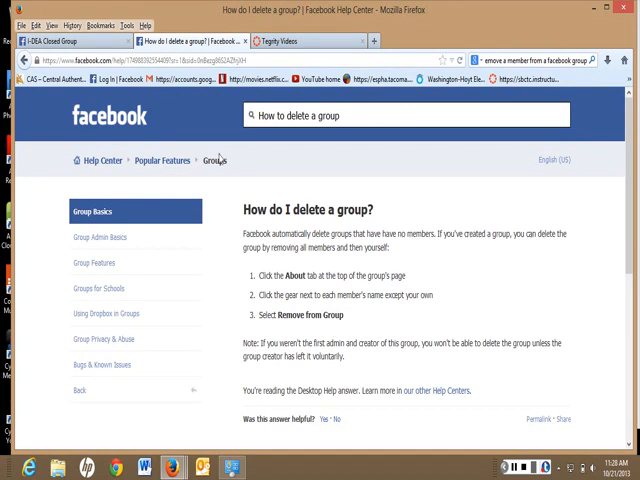
Return from the Help Center article to the I-DEA Closed Group page
left_click(80, 42)
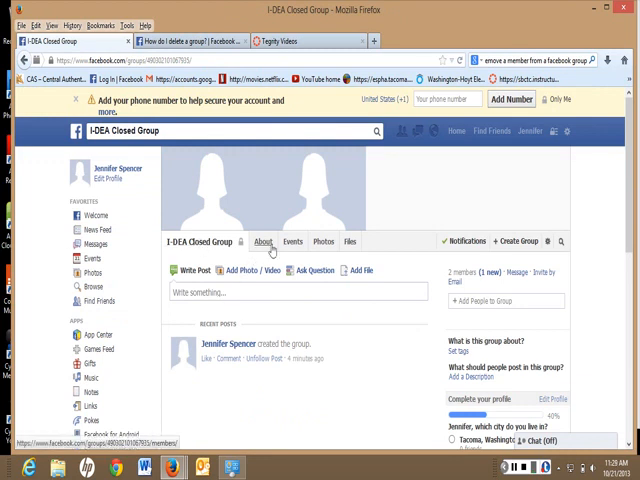
Remove the other member via the members list so only the creator remains
left_click(266, 246)
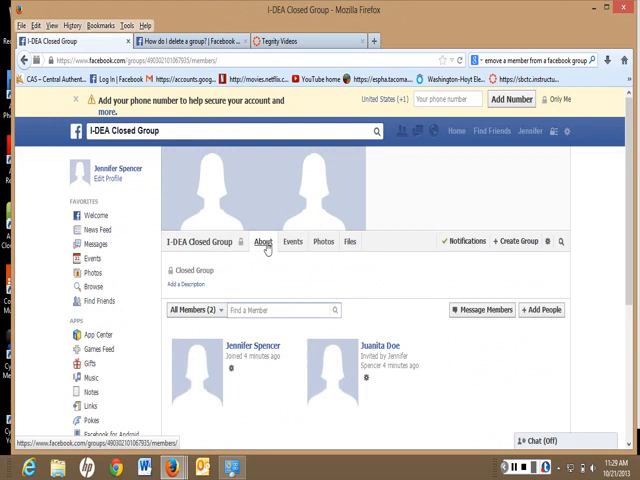
scroll(398, 404, "down", 1)
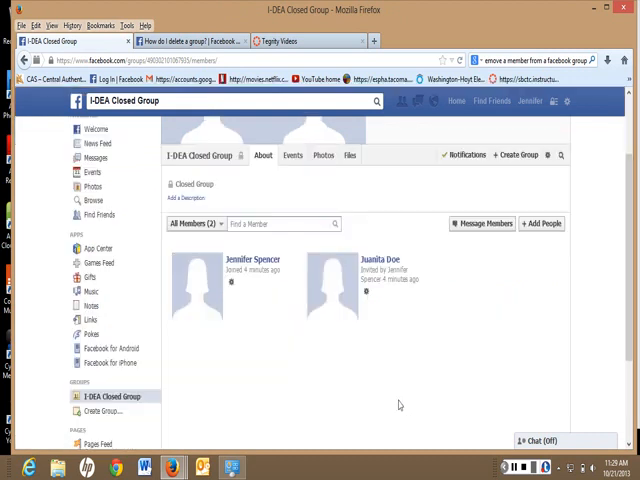
left_click(366, 291)
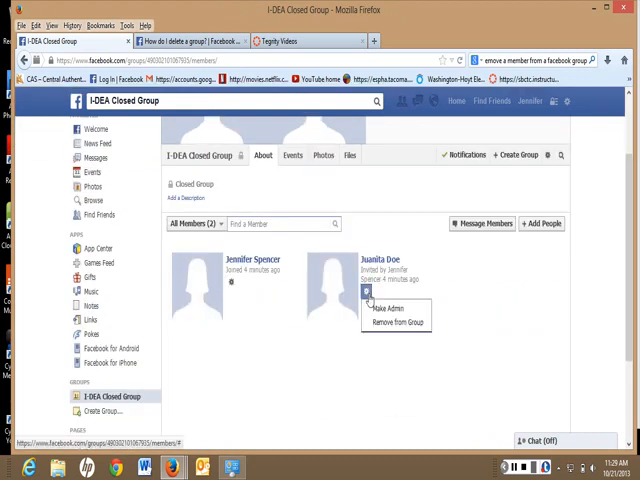
left_click(396, 322)
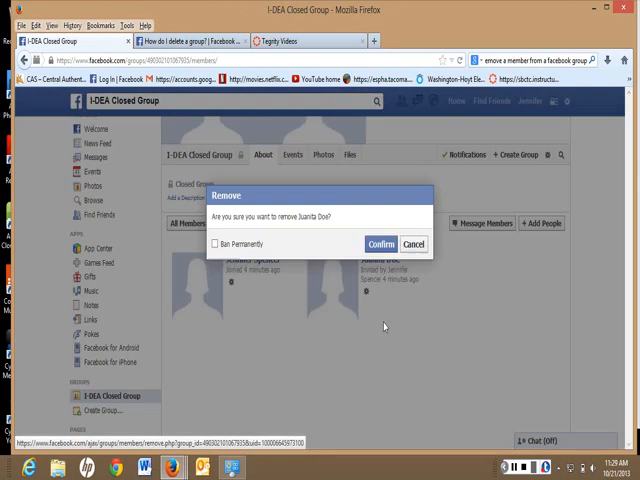
left_click(379, 245)
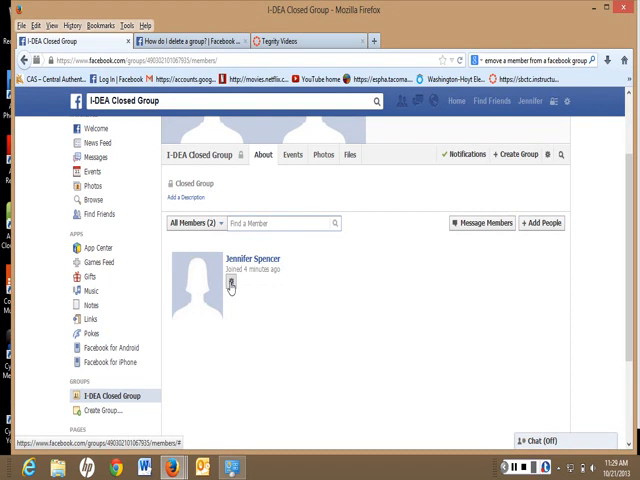
Remove yourself as the last member and confirm Delete Group for I-DEA Closed Group
left_click(231, 285)
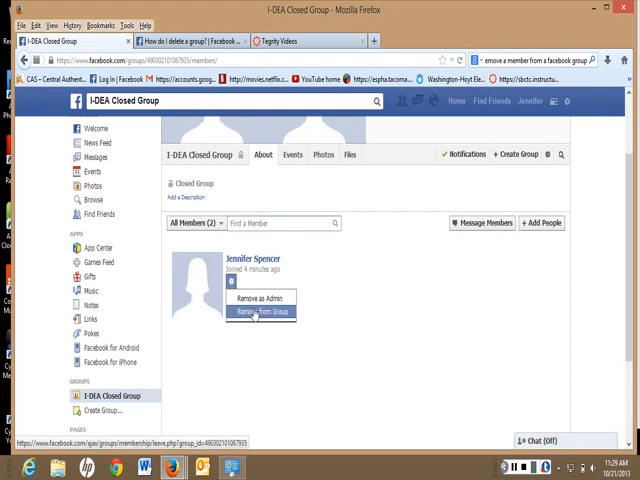
left_click(253, 313)
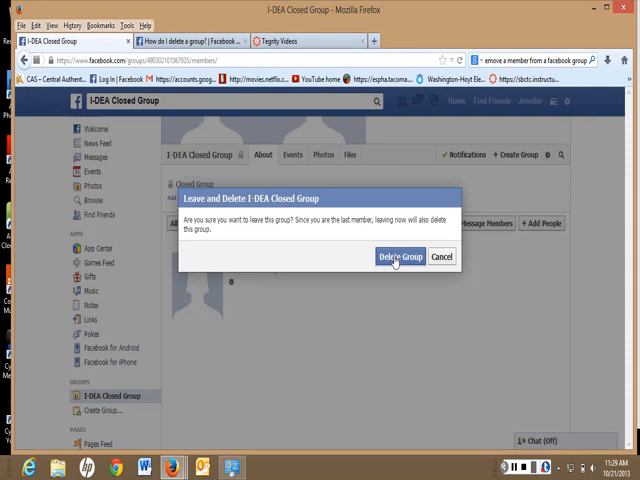
left_click(399, 257)
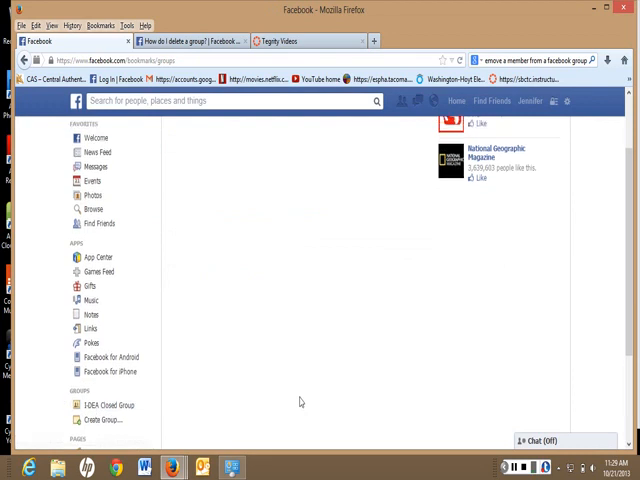
Go back to the Home feed and confirm I-DEA Closed Group is gone from the sidebar
left_click(458, 131)
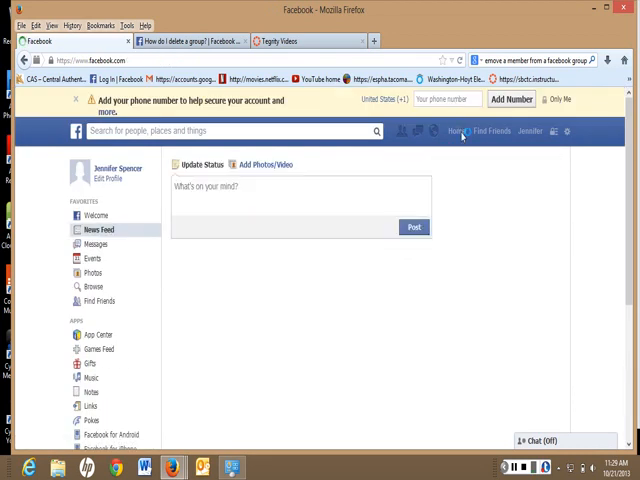
scroll(386, 411, "down", 3)
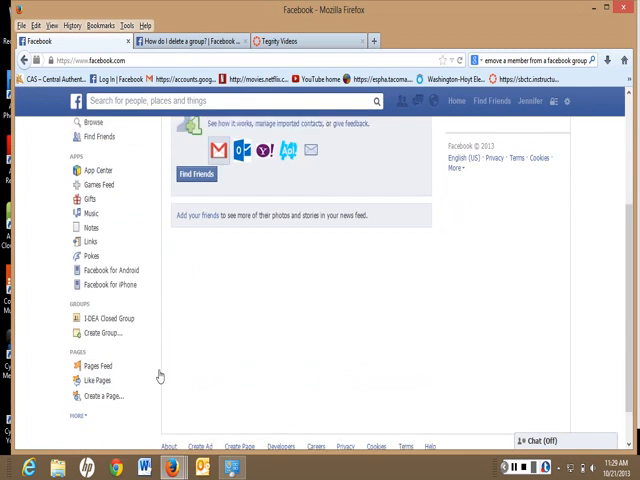
scroll(160, 380, "down", 1)
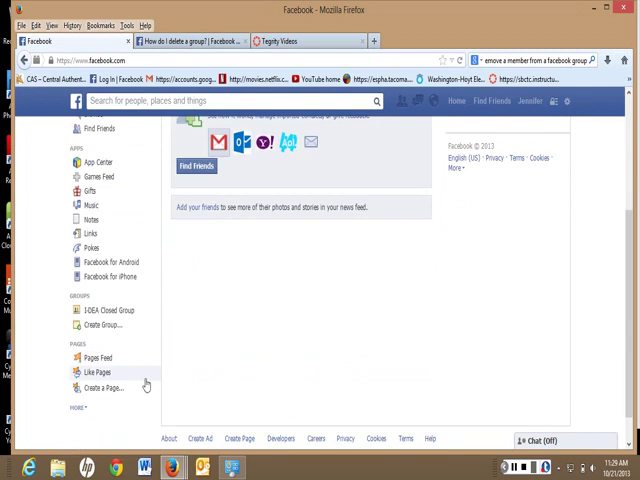
left_click(541, 106)
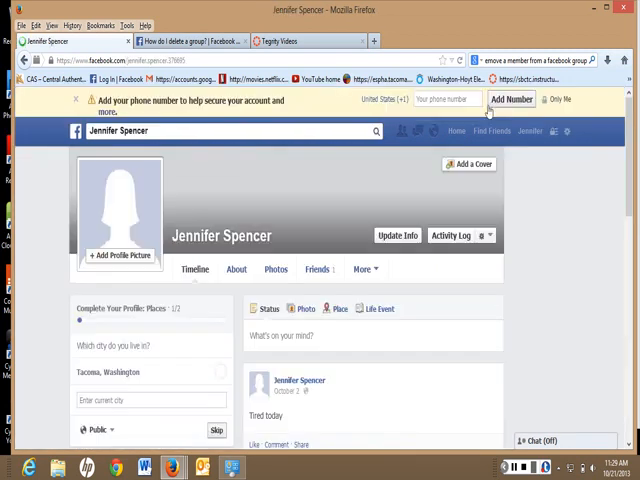
left_click(457, 131)
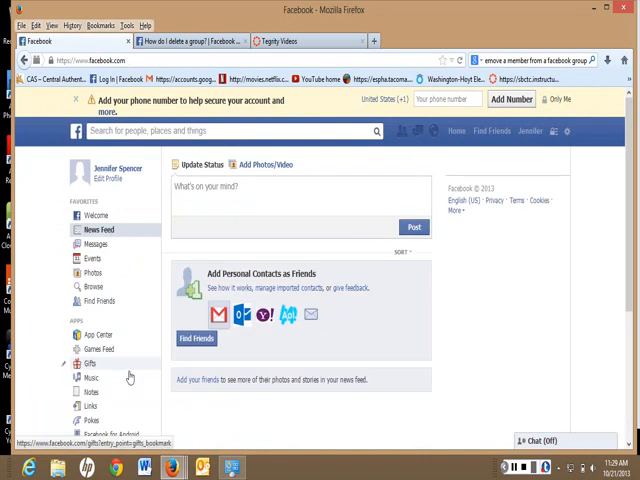
scroll(129, 377, "down", 1)
scroll(129, 377, "down", 2)
scroll(120, 370, "down", 2)
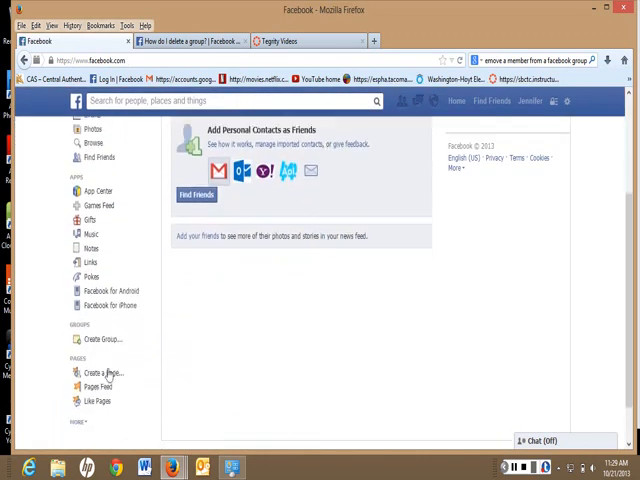